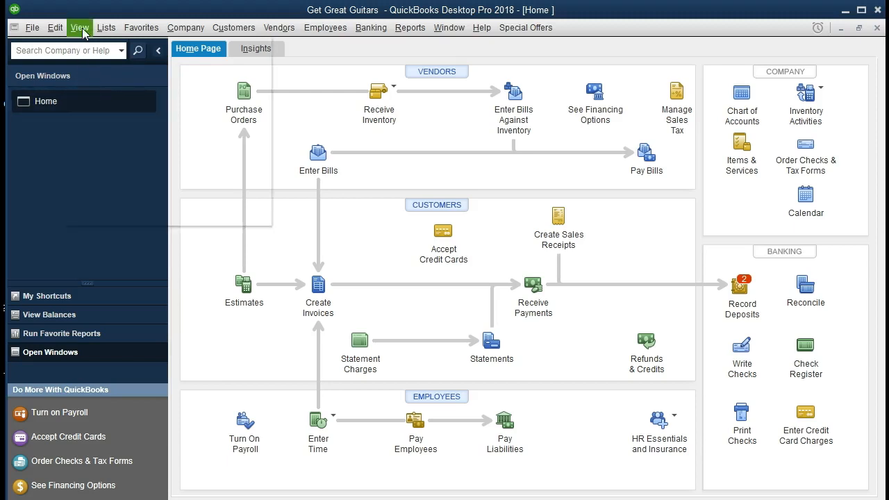
click(82, 31)
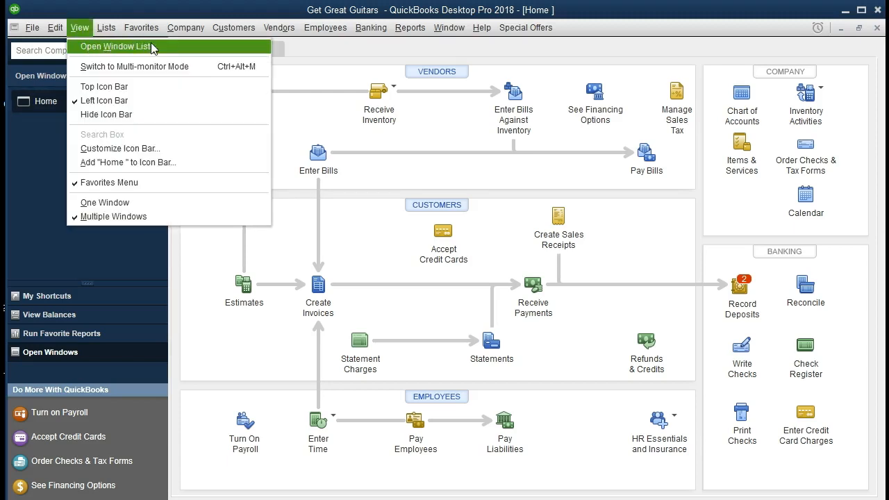
click(32, 130)
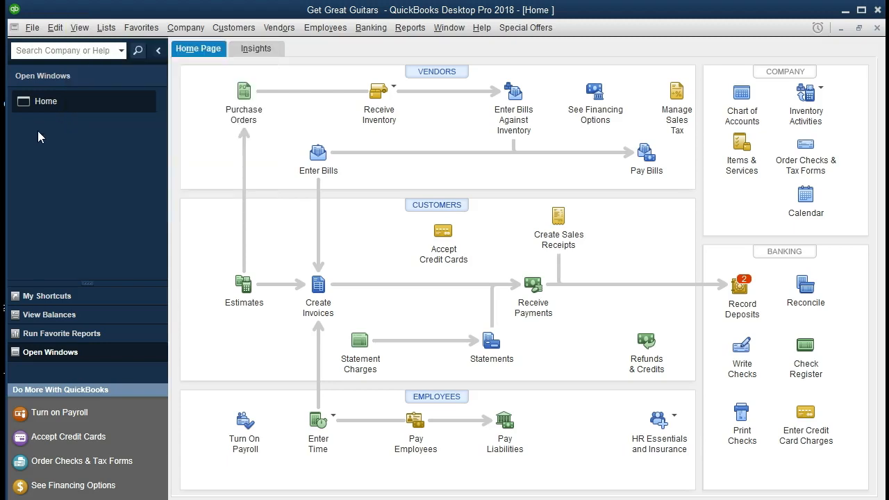
click(186, 27)
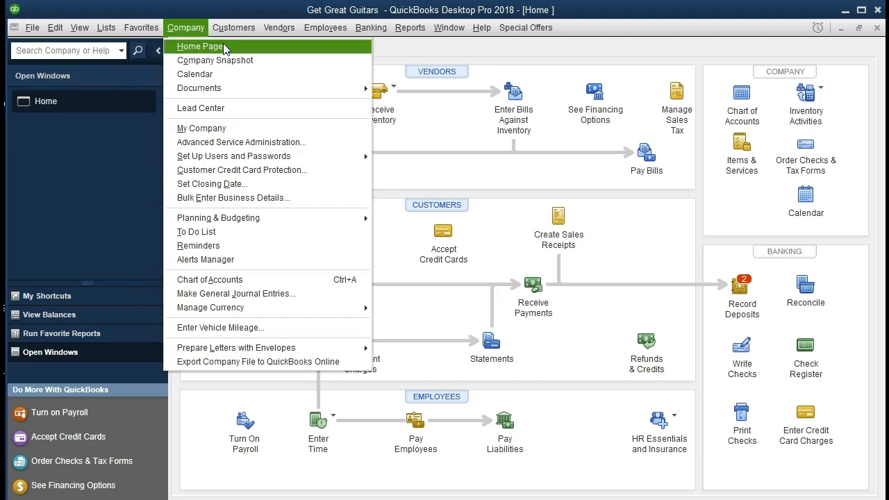
click(223, 45)
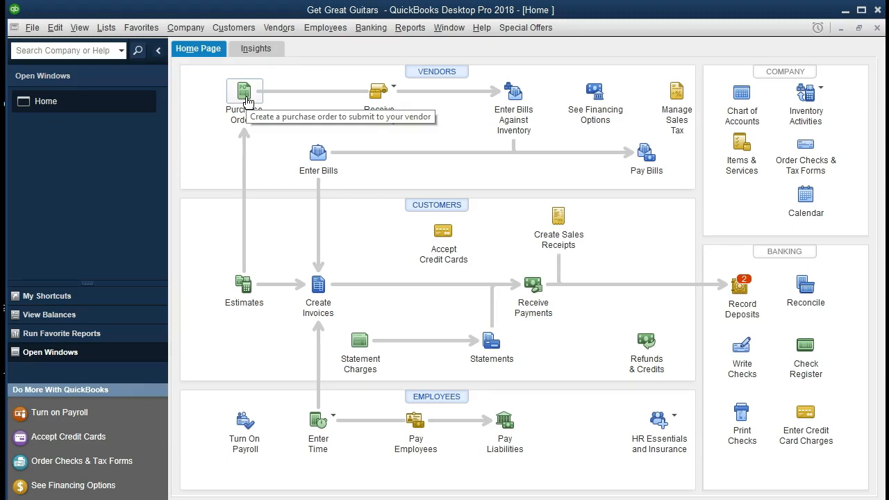
- Start a new purchase order with Fender as the vendor, quick-adding Fender to the vendor list
click(245, 98)
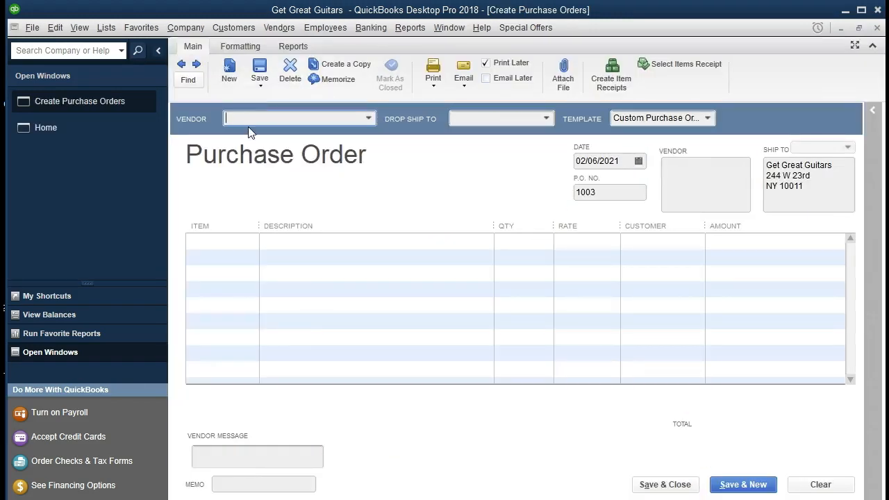
click(368, 118)
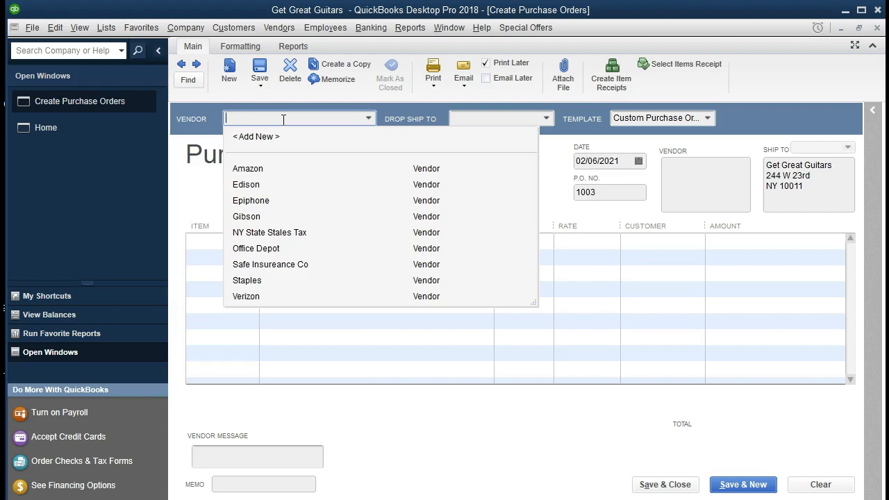
text(Fender)
key(Tab)
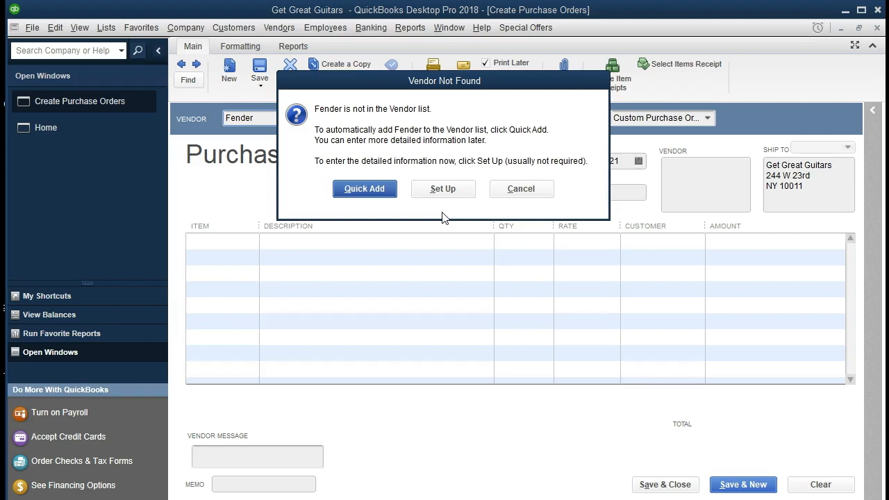
click(373, 195)
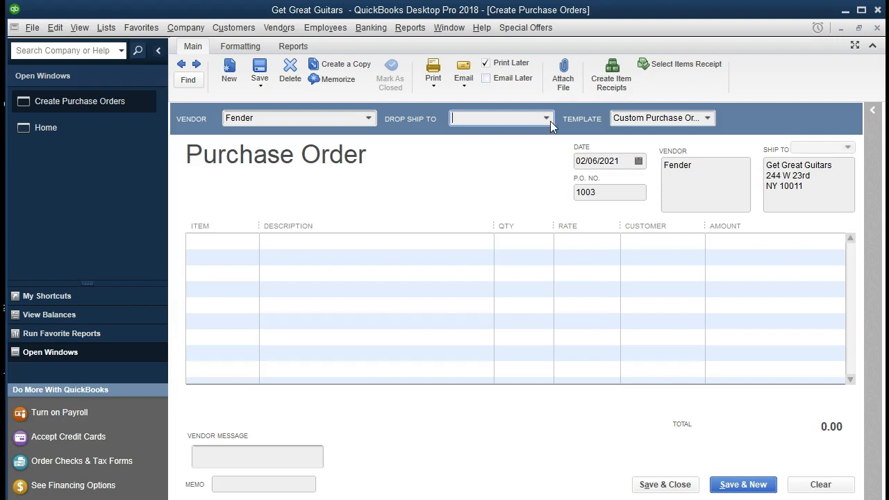
- Date the purchase order 02/09/2021, keep the default template and PO number, and go to the first item line
key(Tab)
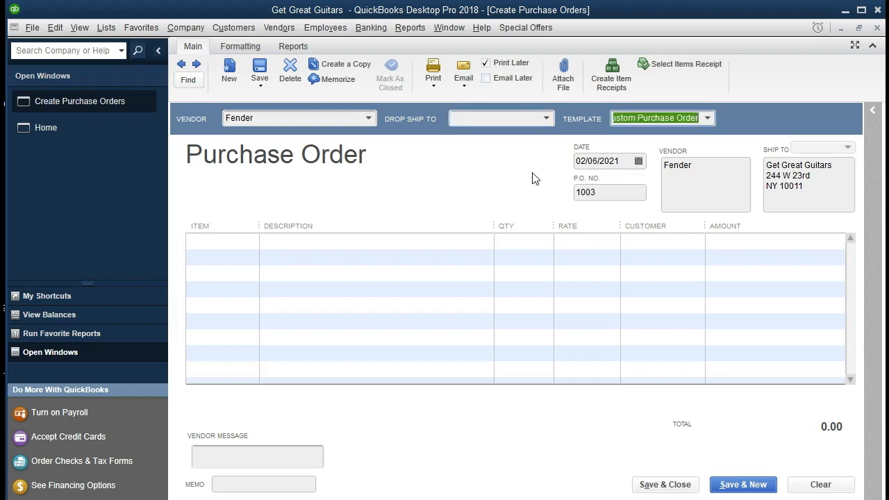
key(Tab)
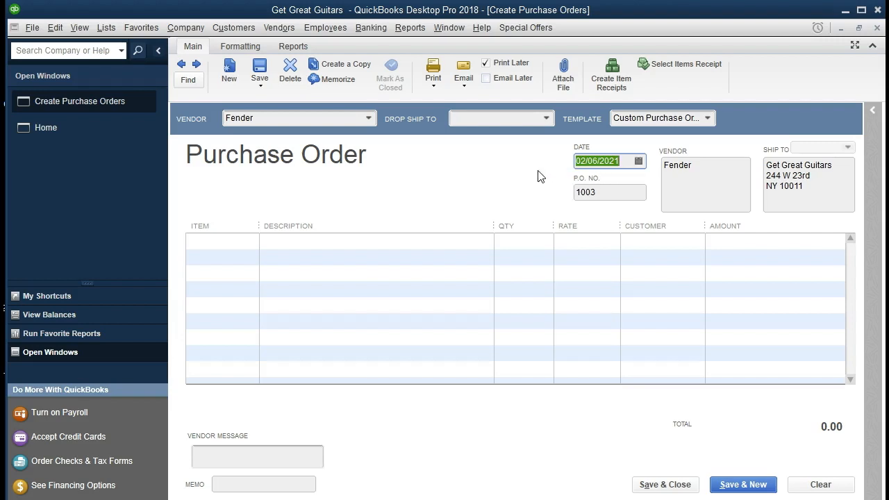
key(plus)
key(plus)
key(Tab)
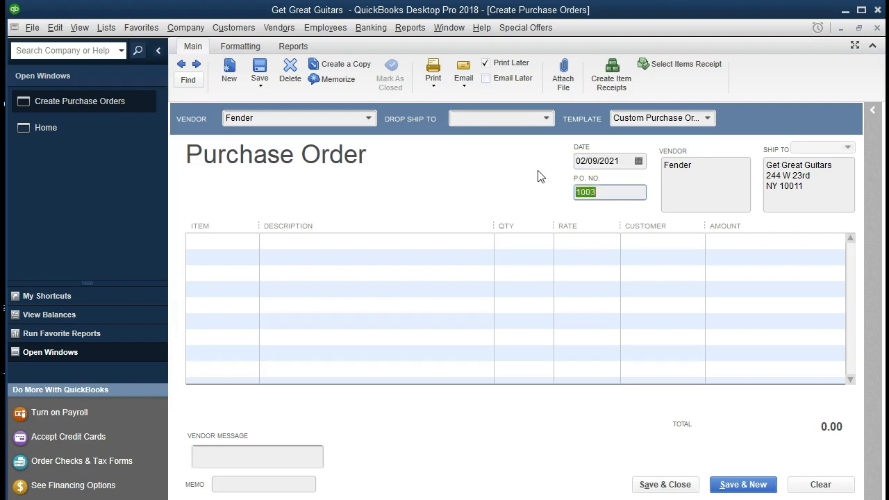
key(Tab)
key(Tab)
key(Tab)
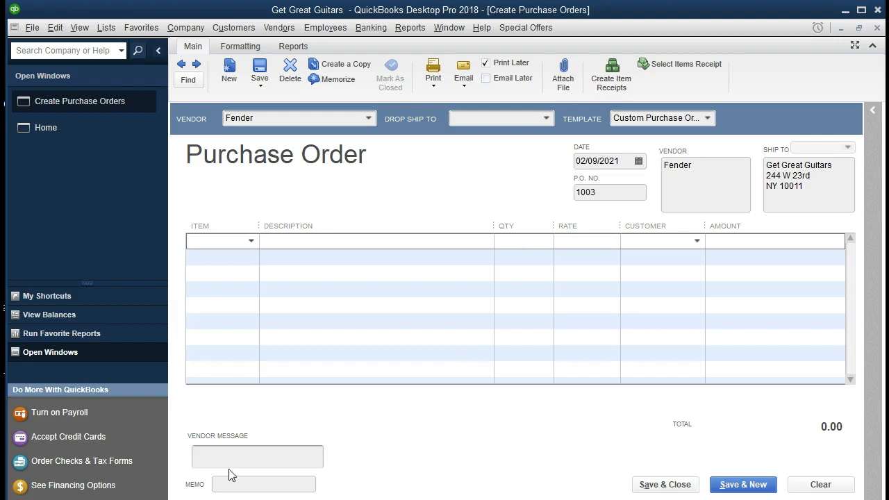
- Enter SQ as the first line's item and begin adding it as a new Inventory Part
click(251, 243)
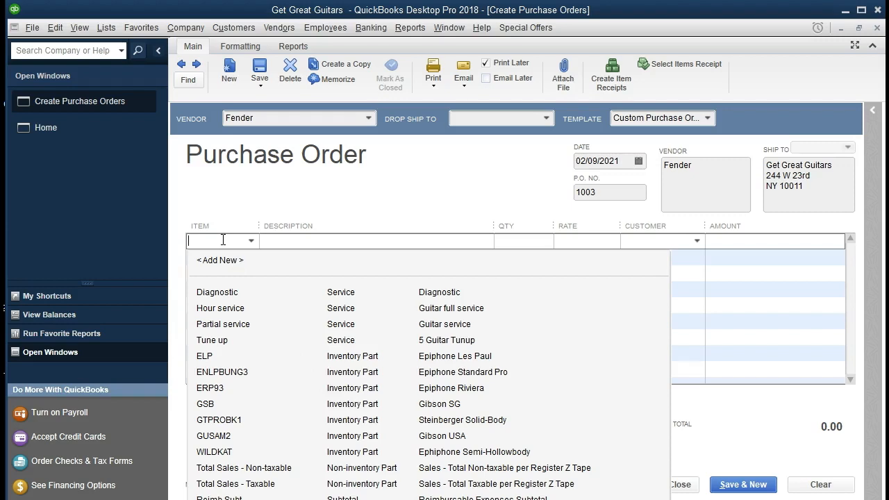
text(SQ)
key(Tab)
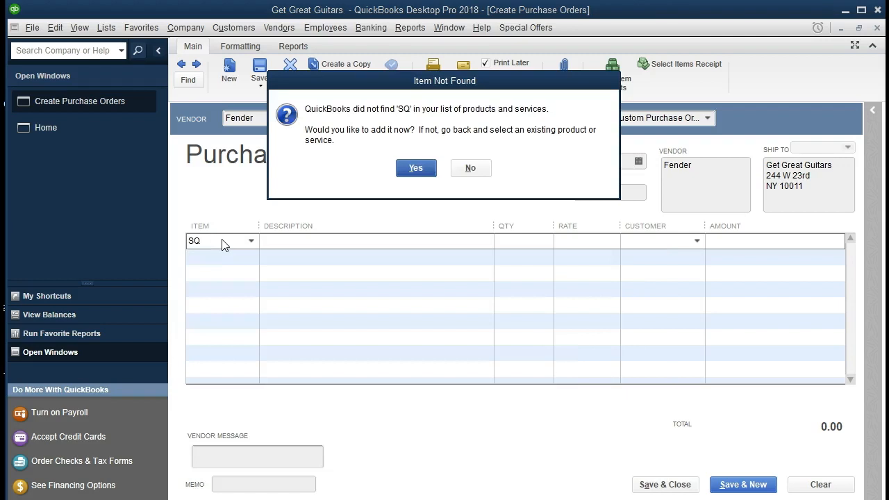
click(415, 168)
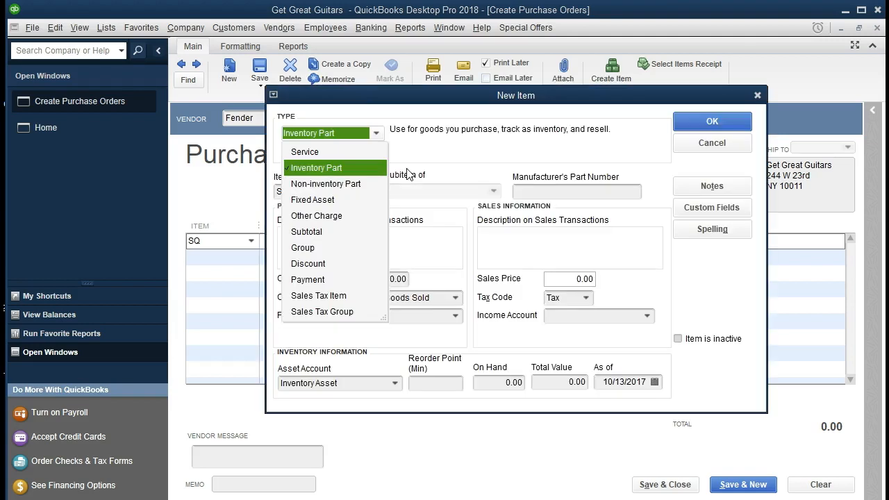
click(333, 177)
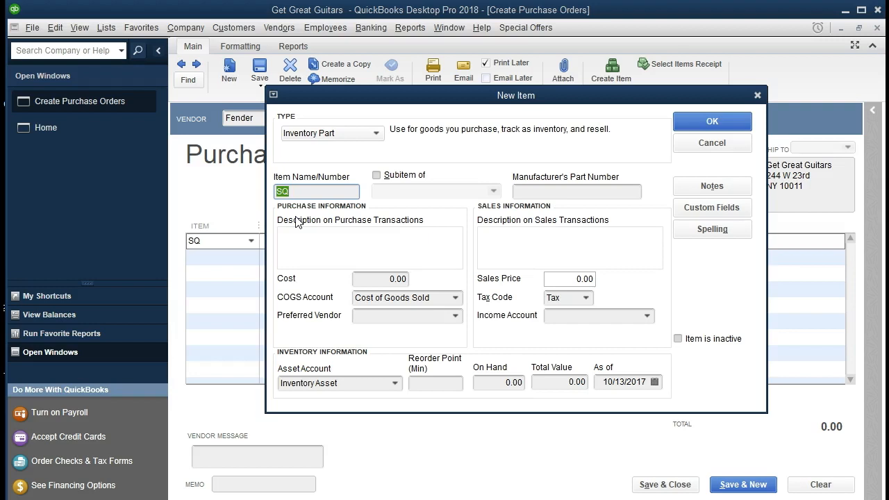
- Enter Squier as the new item's description on purchase transactions, leaving the subitem and manufacturer's part number unset
key(Tab)
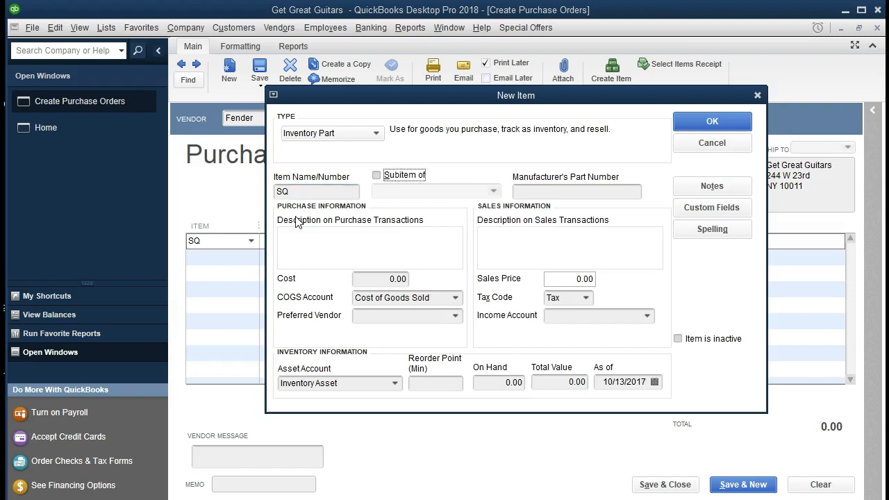
key(Tab)
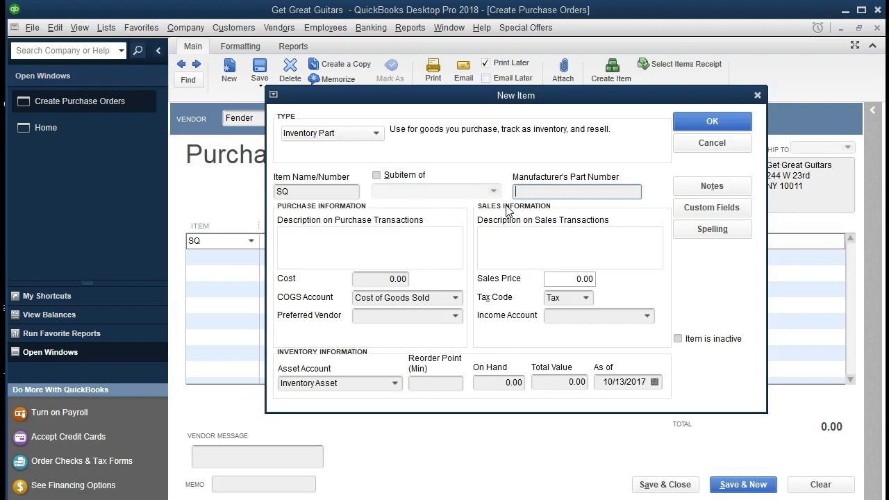
key(Tab)
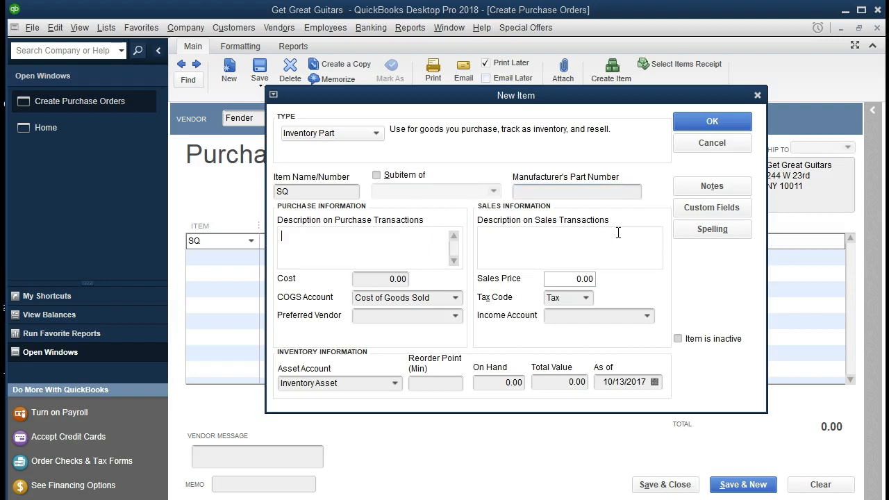
text(Squire)
key(BackSpace)
key(BackSpace)
key(BackSpace)
key(BackSpace)
text(uire)
key(BackSpace)
key(BackSpace)
key(BackSpace)
text(ier)
key(Tab)
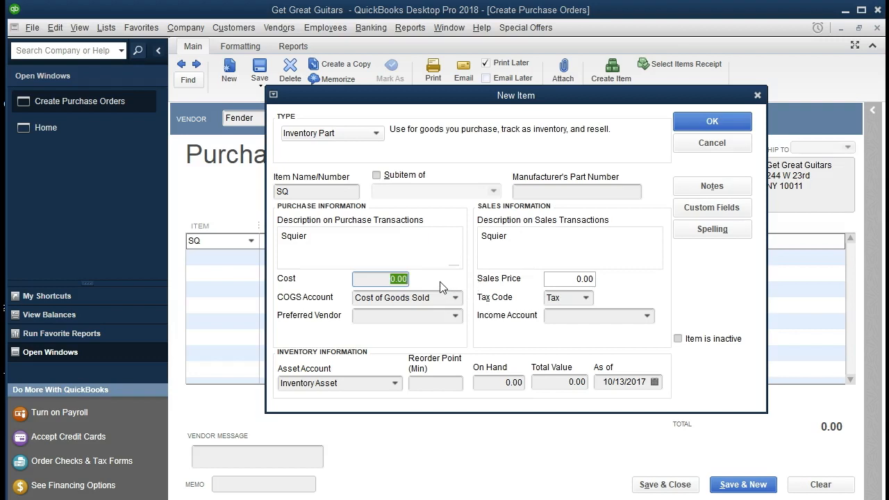
- Set the SQ item's cost to 168 and its sales price to 244
text(168)
key(Tab)
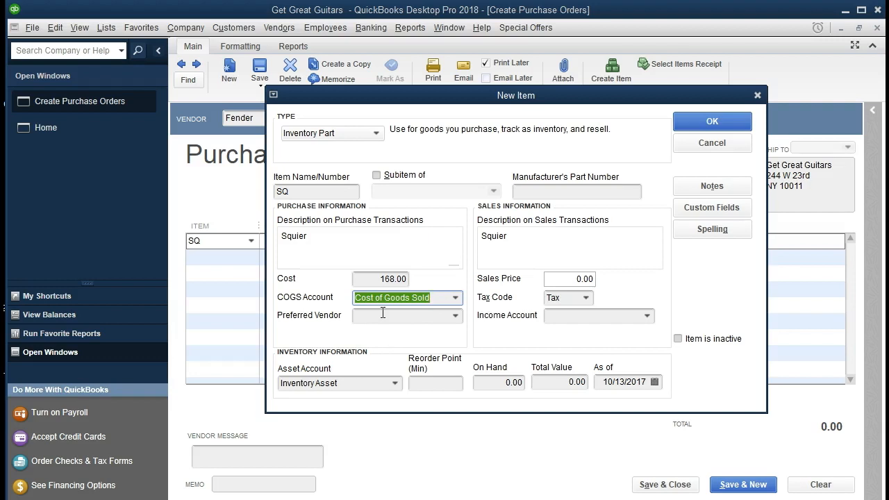
key(Tab)
key(Tab)
key(Tab)
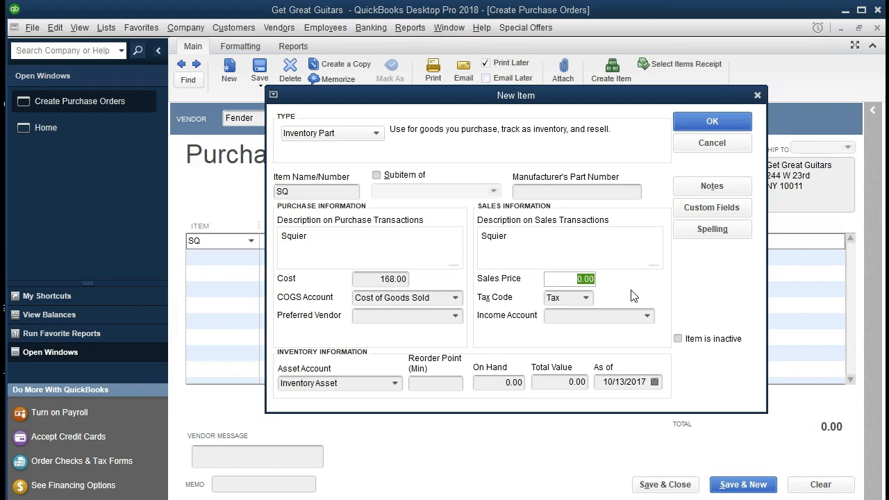
text(244)
key(Tab)
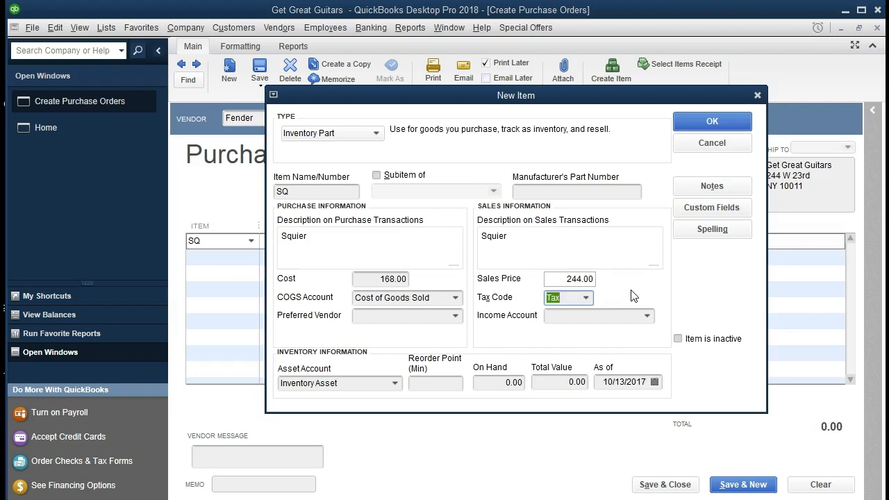
- Set the item's preferred vendor to Fender and its income account to Merchandise Sales
click(441, 318)
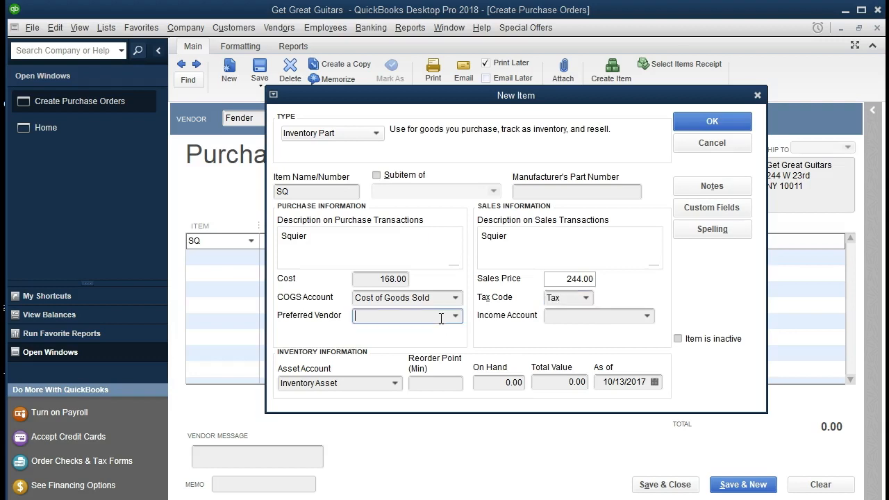
text(Fender)
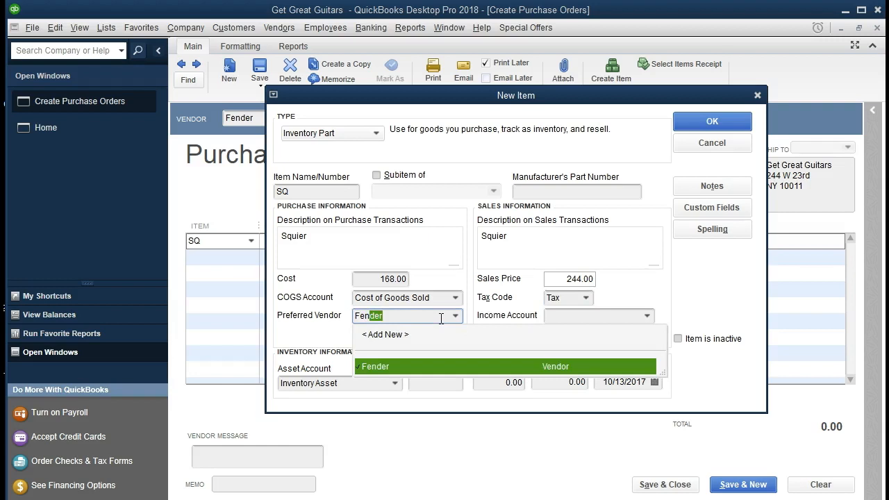
key(Tab)
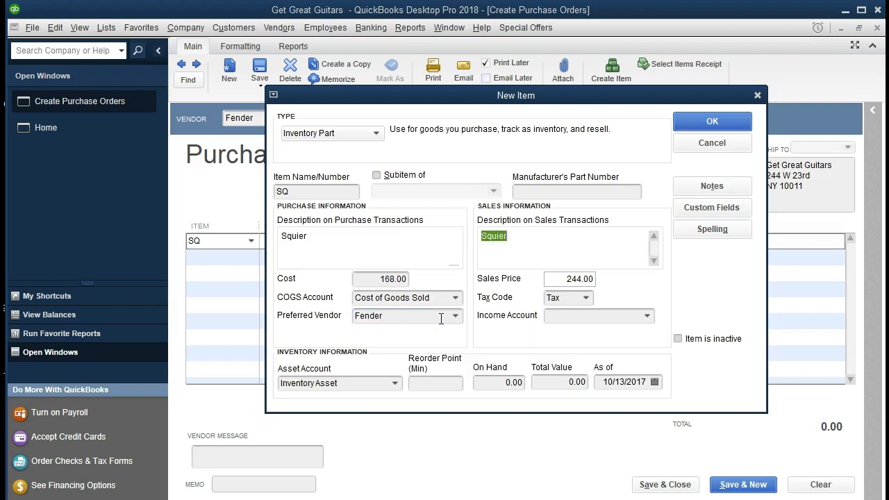
click(579, 315)
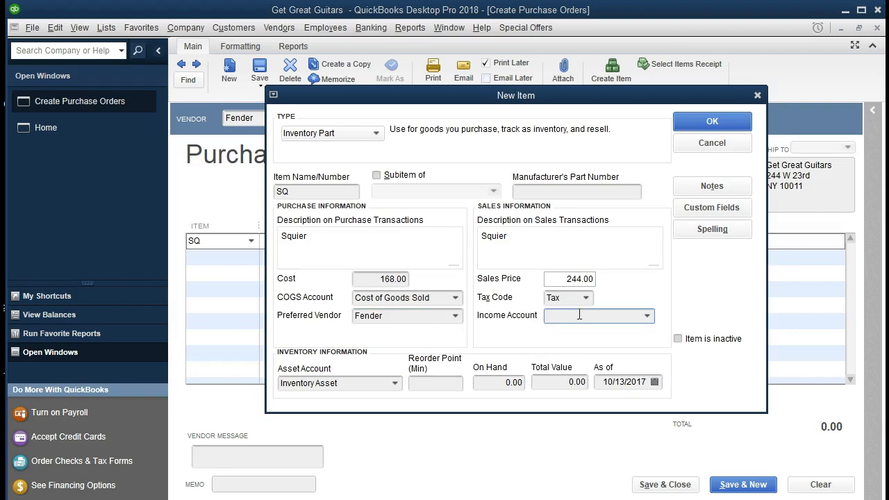
text(Meals and Entertainment)
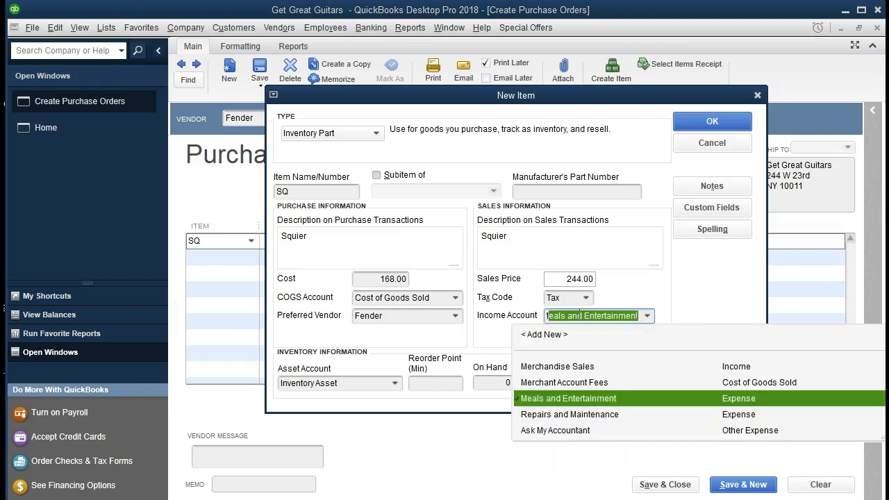
click(587, 366)
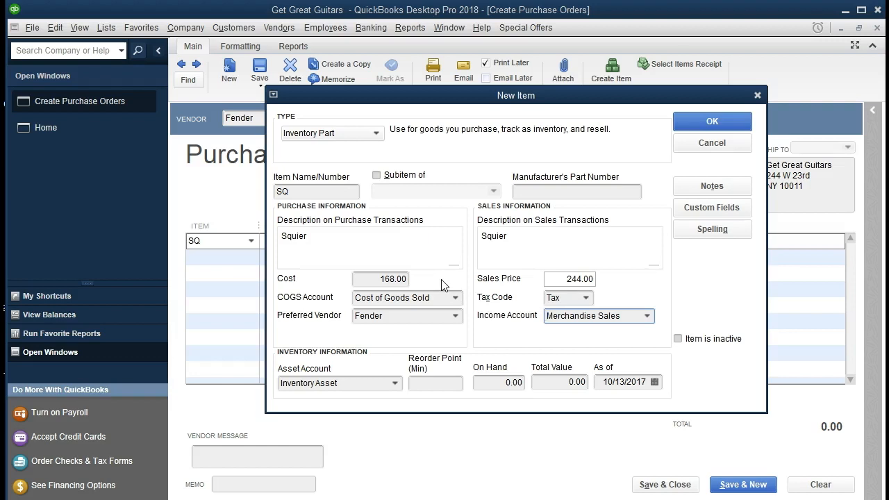
- Save the new SQ item, adding Squier to the spelling dictionary
click(684, 129)
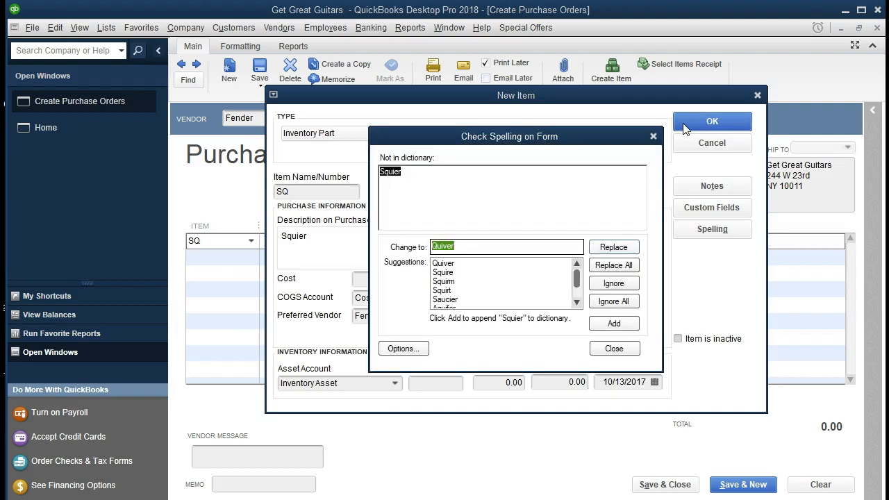
click(627, 328)
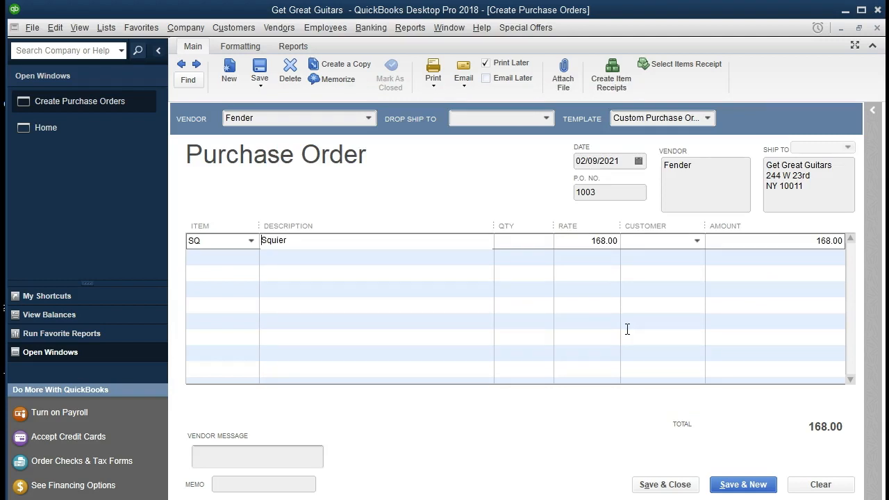
- Set the quantity on the Squier line to 1, keeping its rate
click(226, 242)
key(Tab)
key(Tab)
text(1)
key(Tab)
- Assign the line to New Music Stuff, quick-adding that customer, and save the purchase order with a new blank one opened
key(Tab)
text(New Music Stuff)
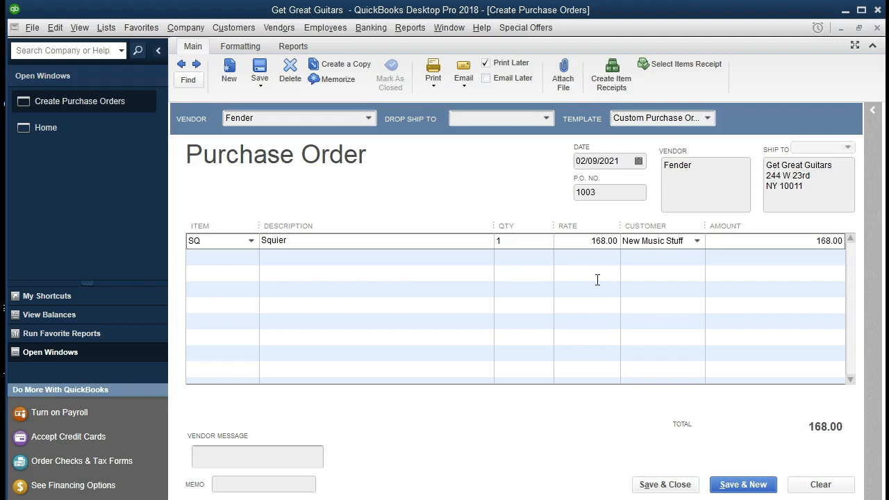
click(703, 249)
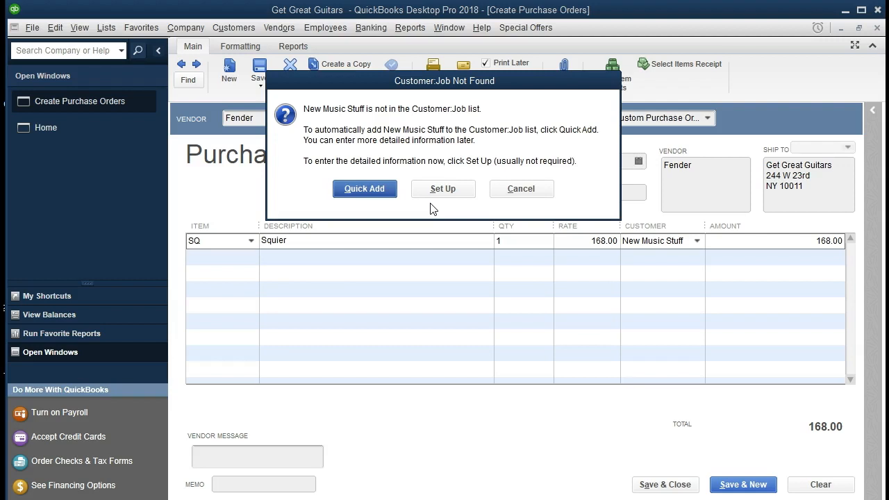
click(375, 191)
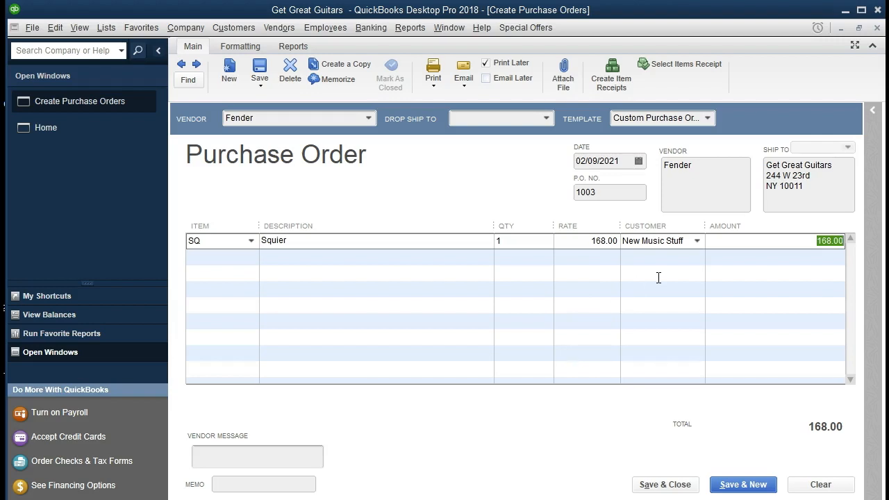
click(740, 485)
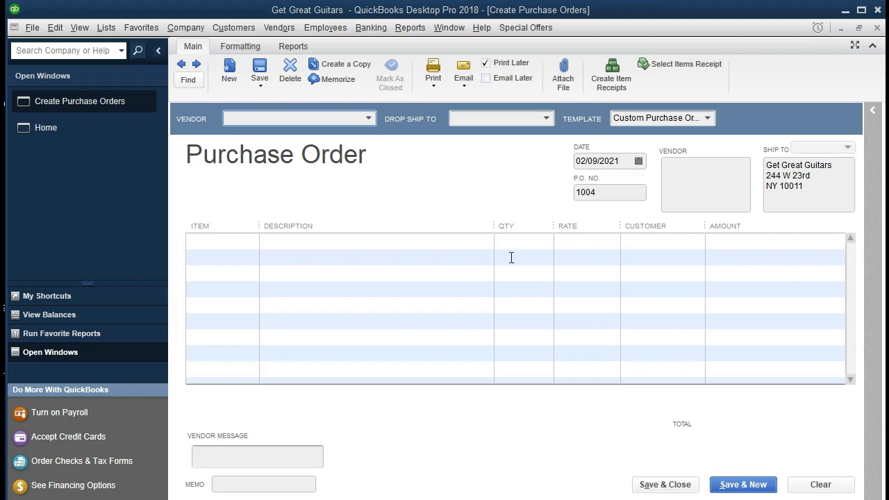
- Choose Epiphone as the purchase order's vendor, keeping the default template, date, order number and shipping address
click(368, 116)
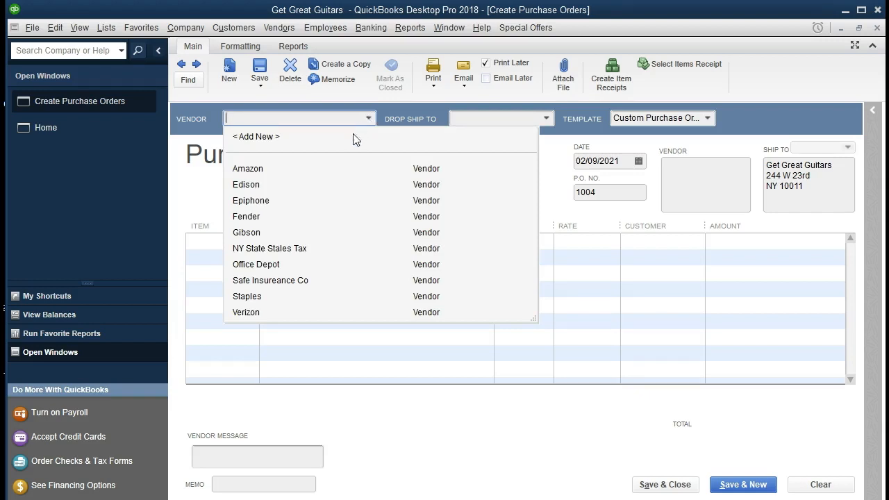
click(264, 202)
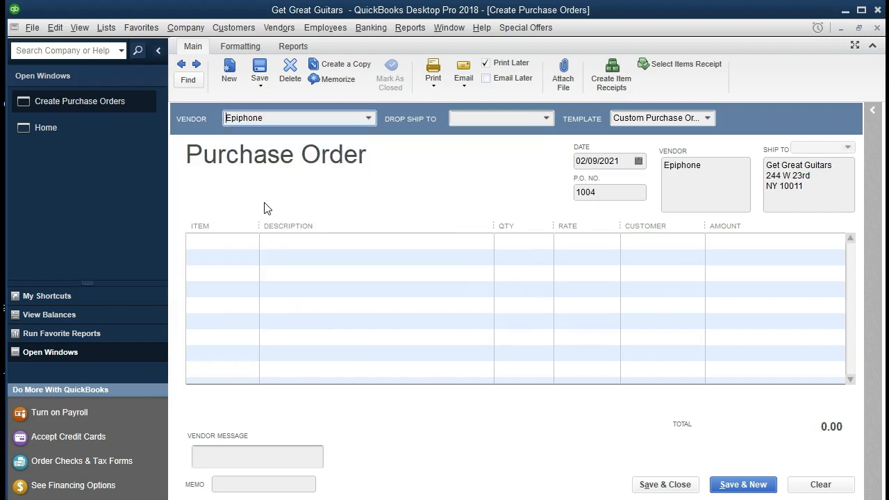
key(Tab)
key(Tab)
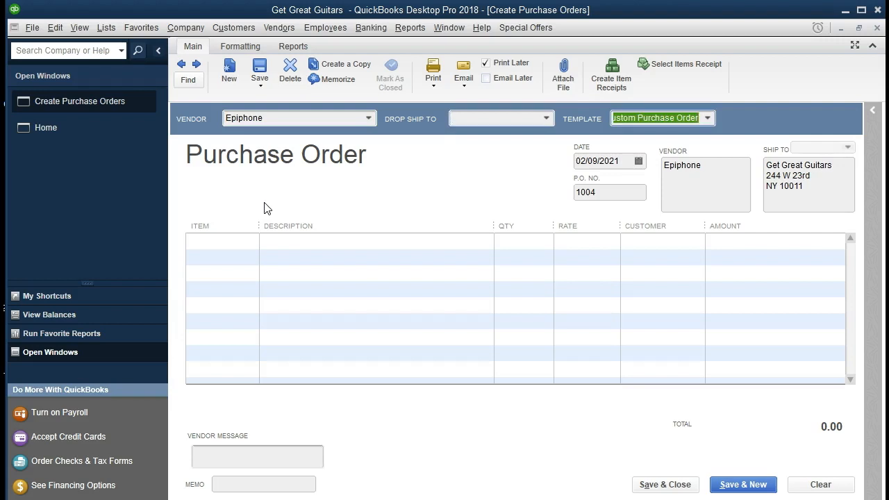
key(Tab)
key(Tab)
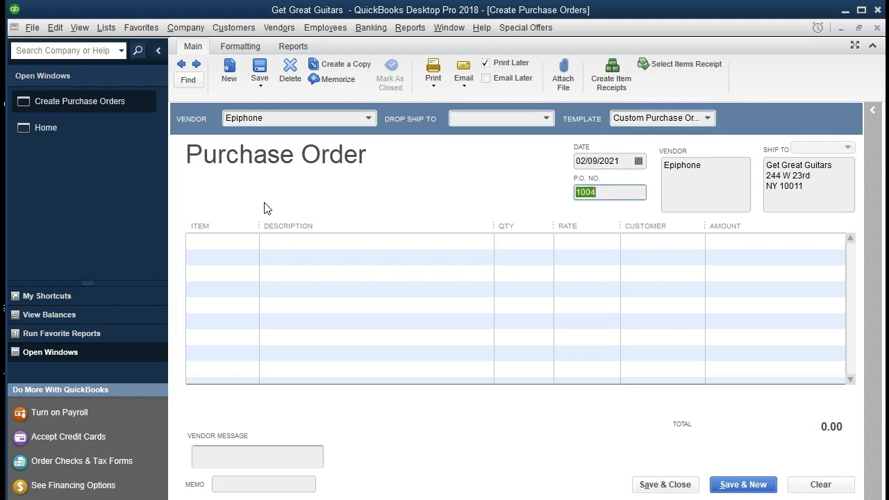
key(Tab)
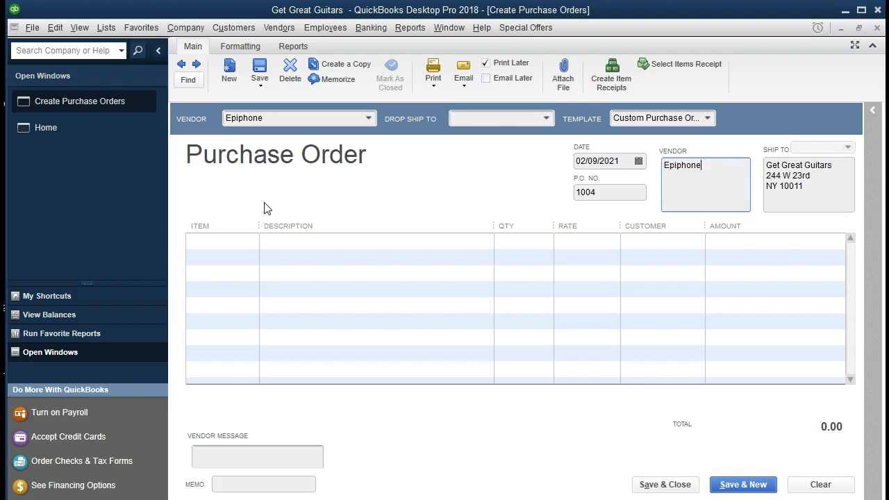
key(Tab)
key(Tab)
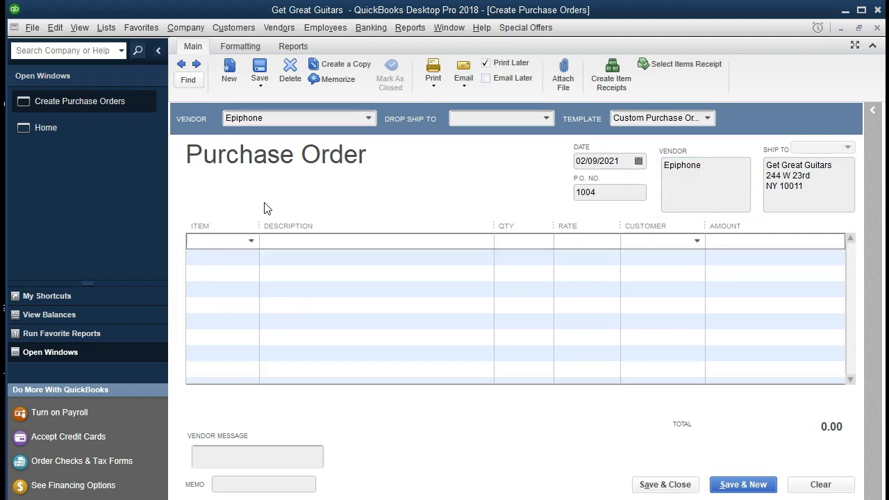
- Add the ELP inventory part (Epiphone Les Paul) as the first line item of the order
text(ELP)
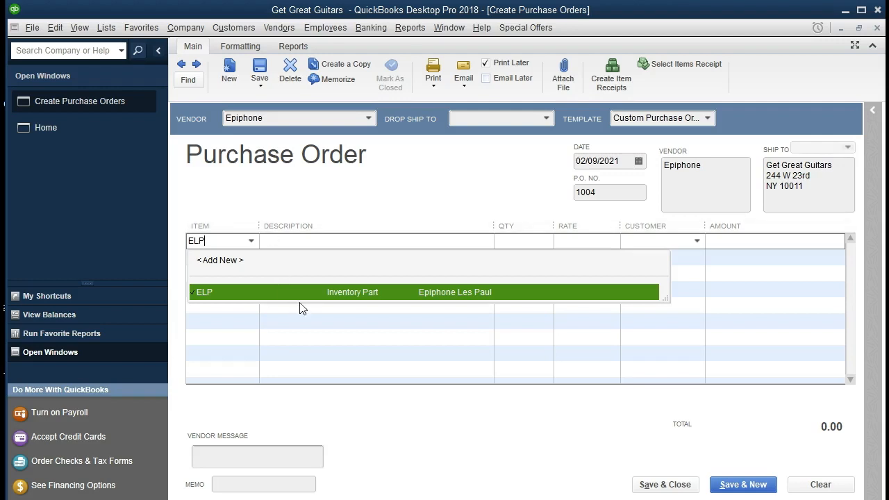
click(398, 292)
key(Tab)
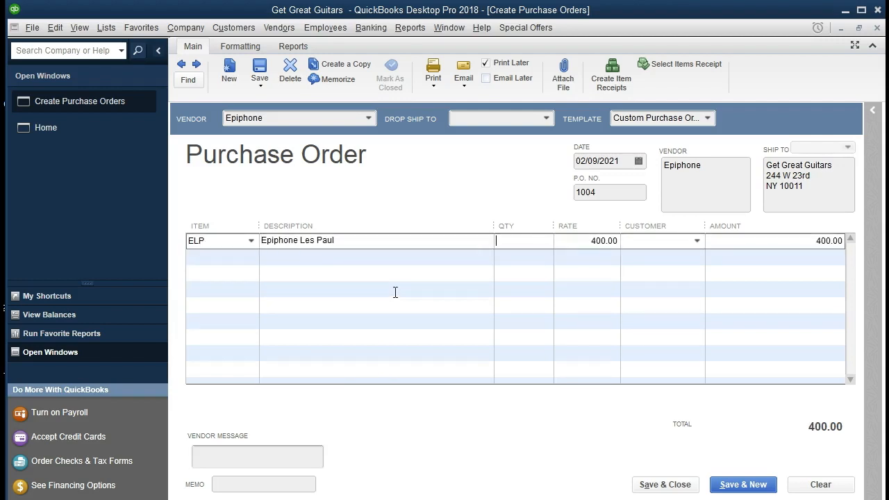
- Set the Epiphone Les Paul quantity to 3 without assigning a customer, and save and close the purchase order
text(3)
key(Tab)
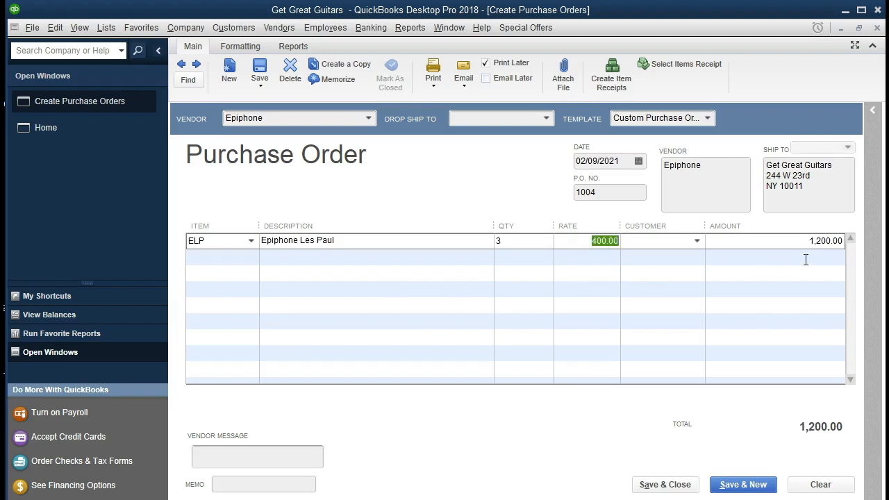
click(670, 243)
click(680, 485)
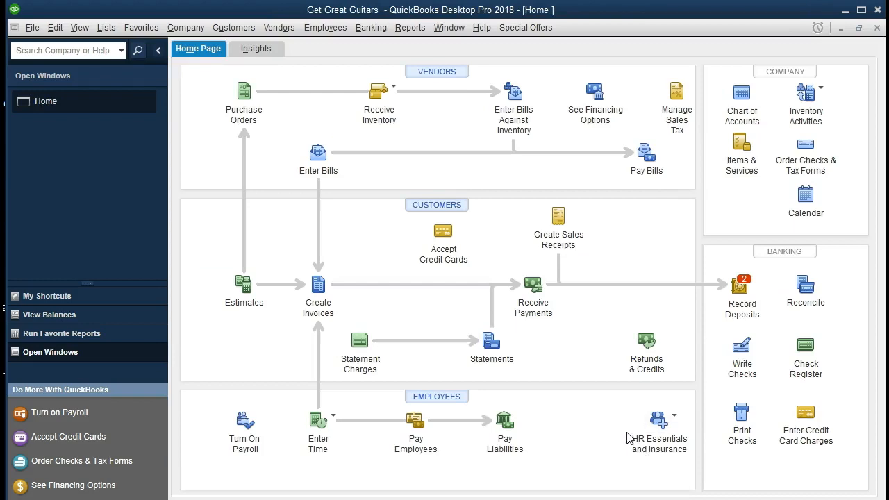